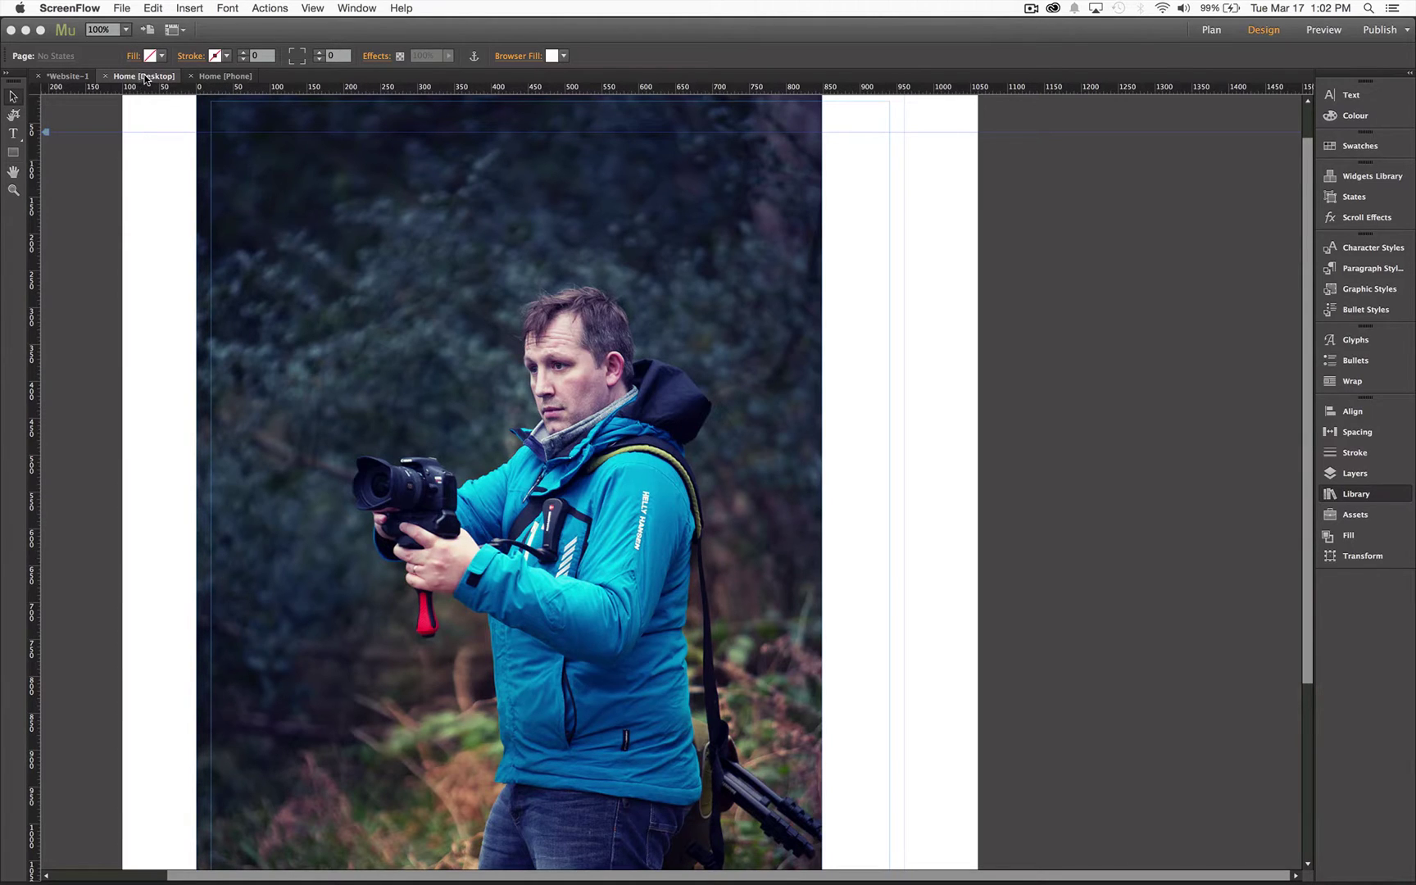
# Step: Bring the Adobe Muse CC window with the Home page photo to the front
pyautogui.click(227, 77)
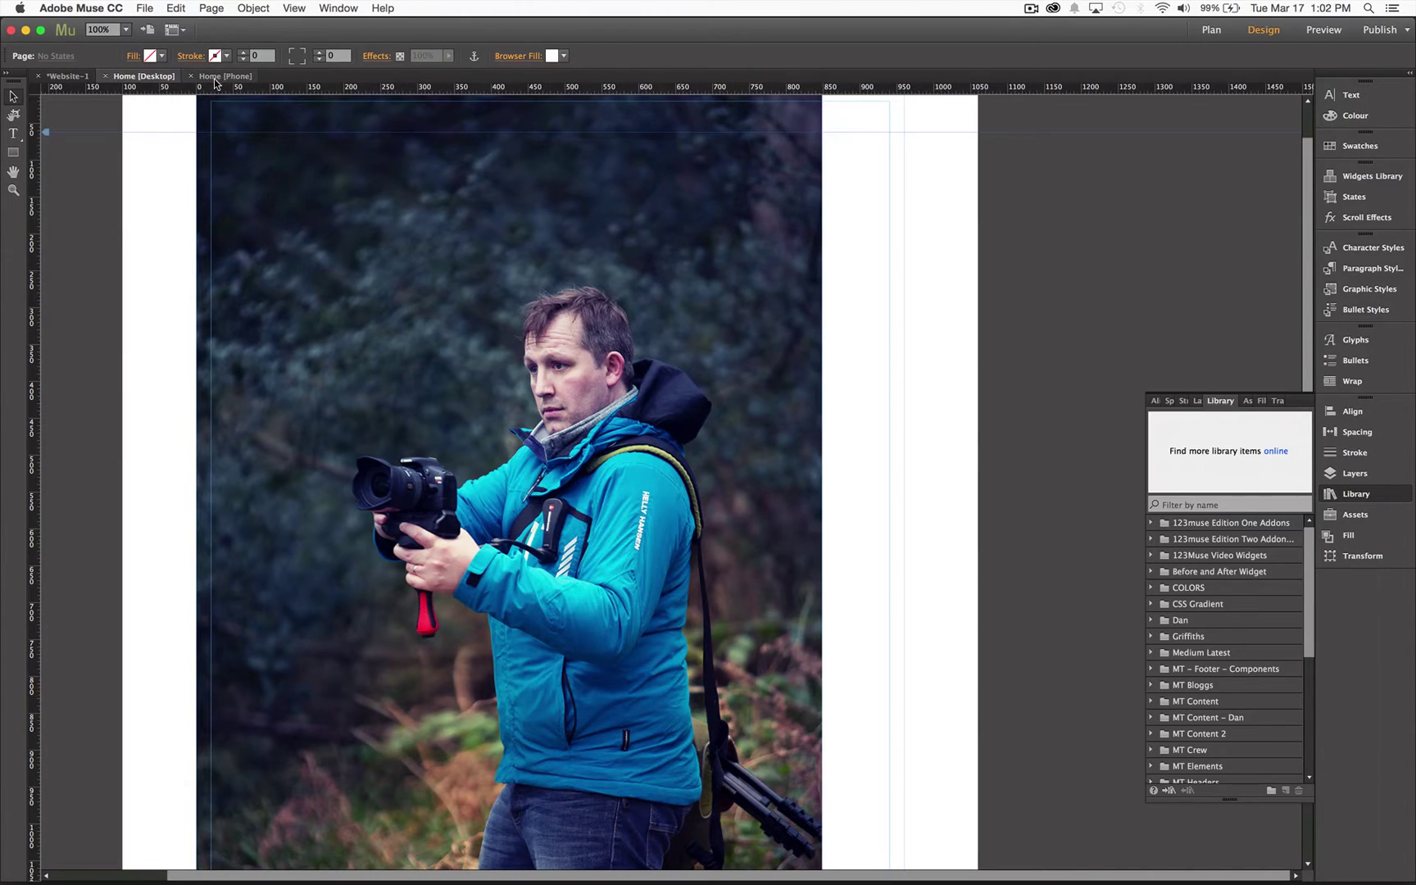
# Step: View the Home page's phone layout, then the Website-1 Plan view of the site's pages
pyautogui.click(217, 77)
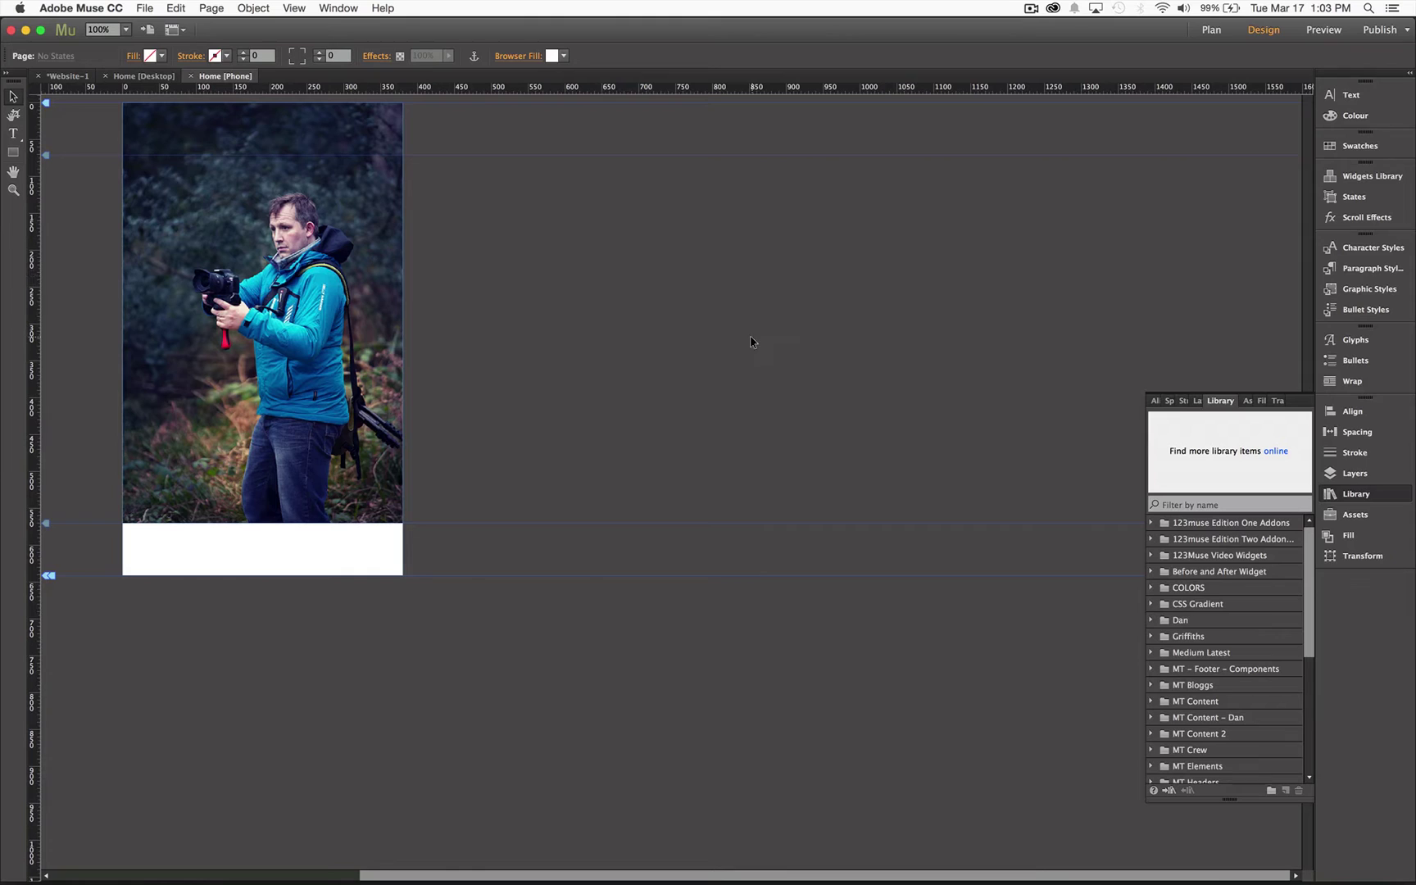
pyautogui.click(68, 77)
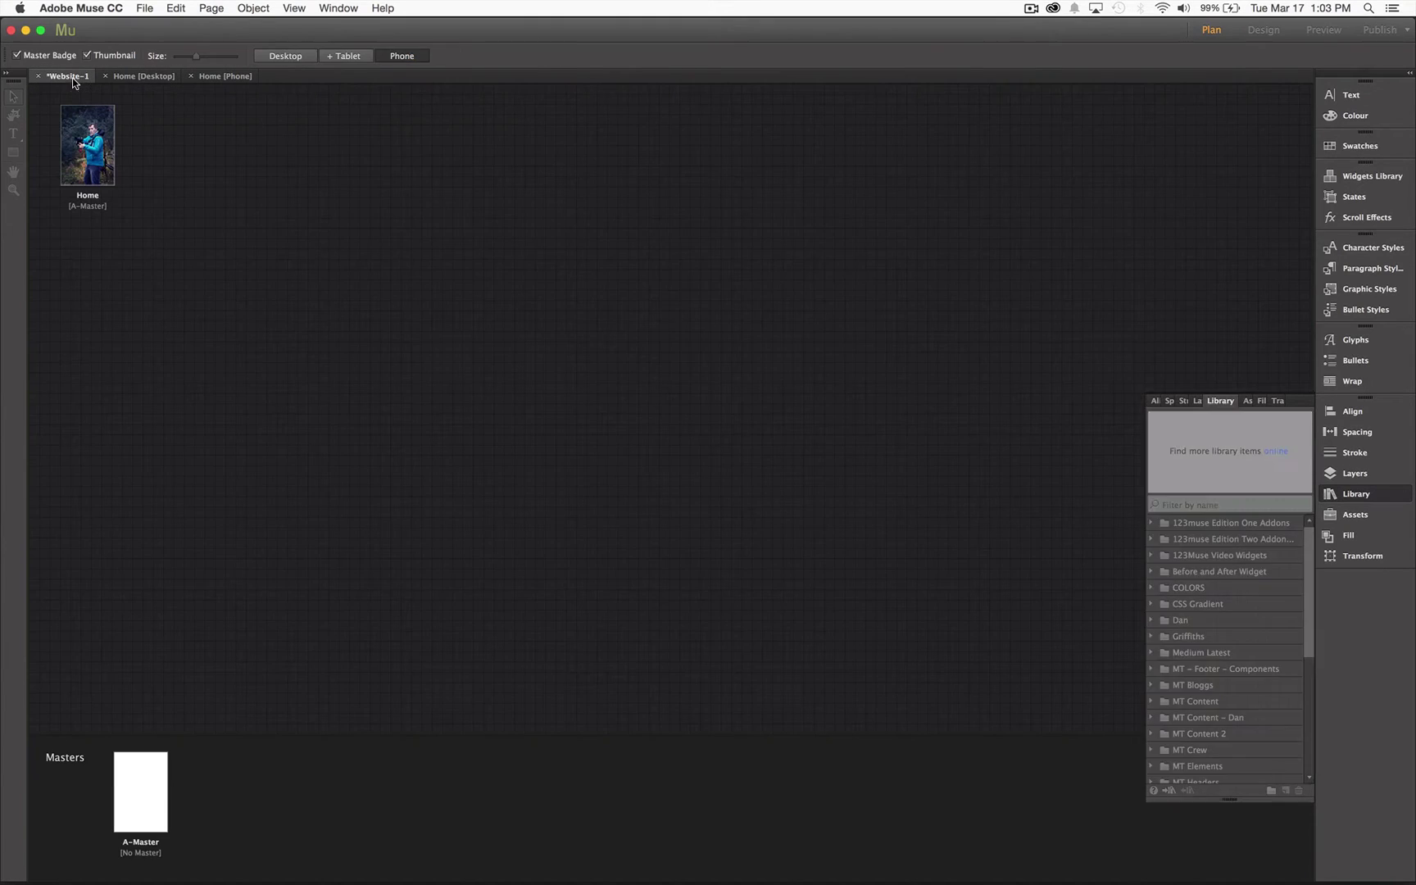
# Step: Minimize Muse, move the Test site folder to the desktop centre, and open it
pyautogui.click(26, 32)
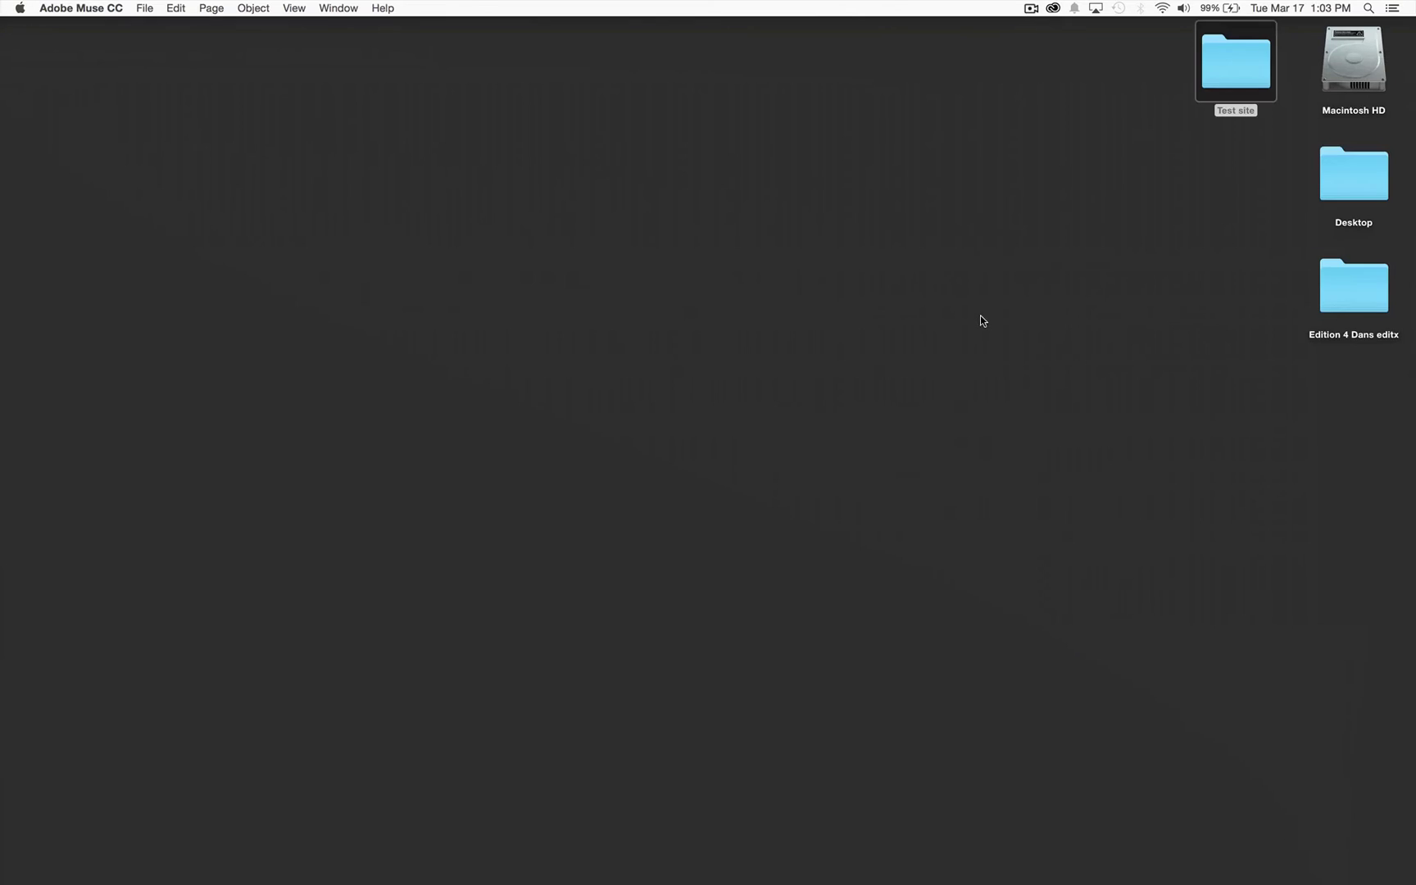
pyautogui.moveTo(1197, 76); pyautogui.dragTo(608, 187)
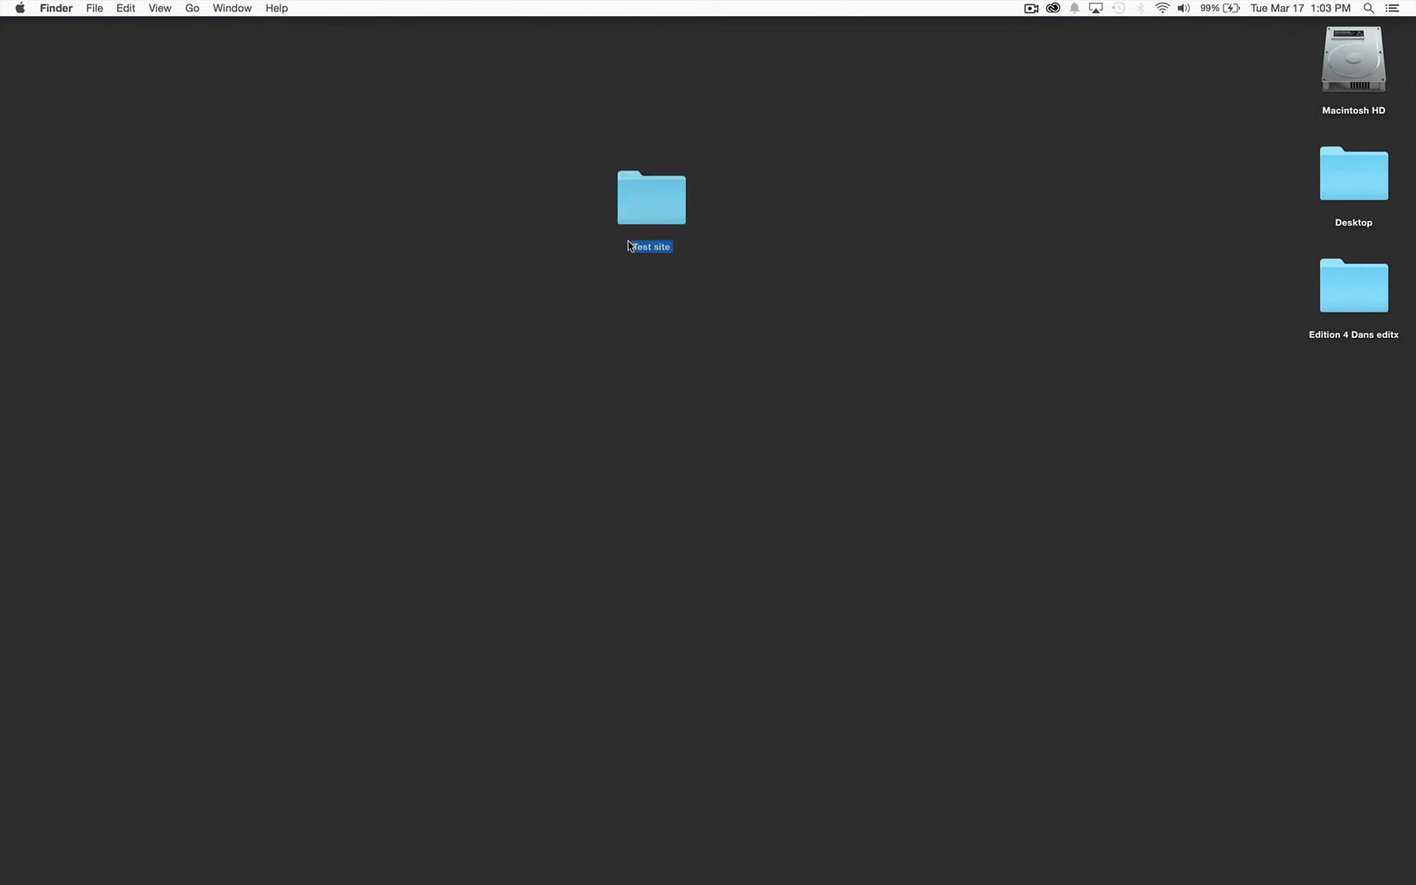
pyautogui.doubleClick(664, 189)
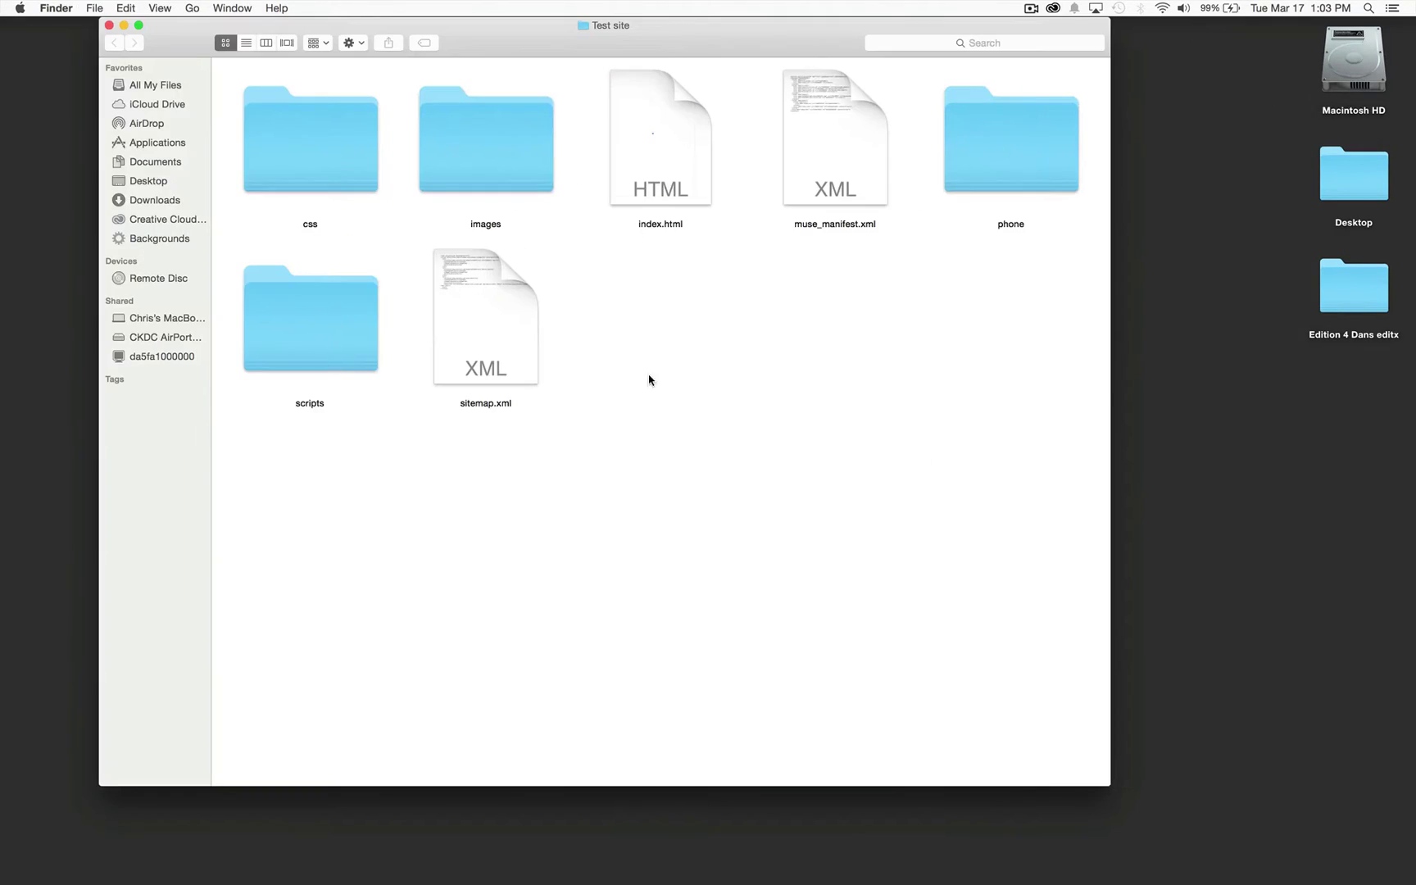
# Step: Open the images folder and select each of the two photo copies
pyautogui.doubleClick(491, 167)
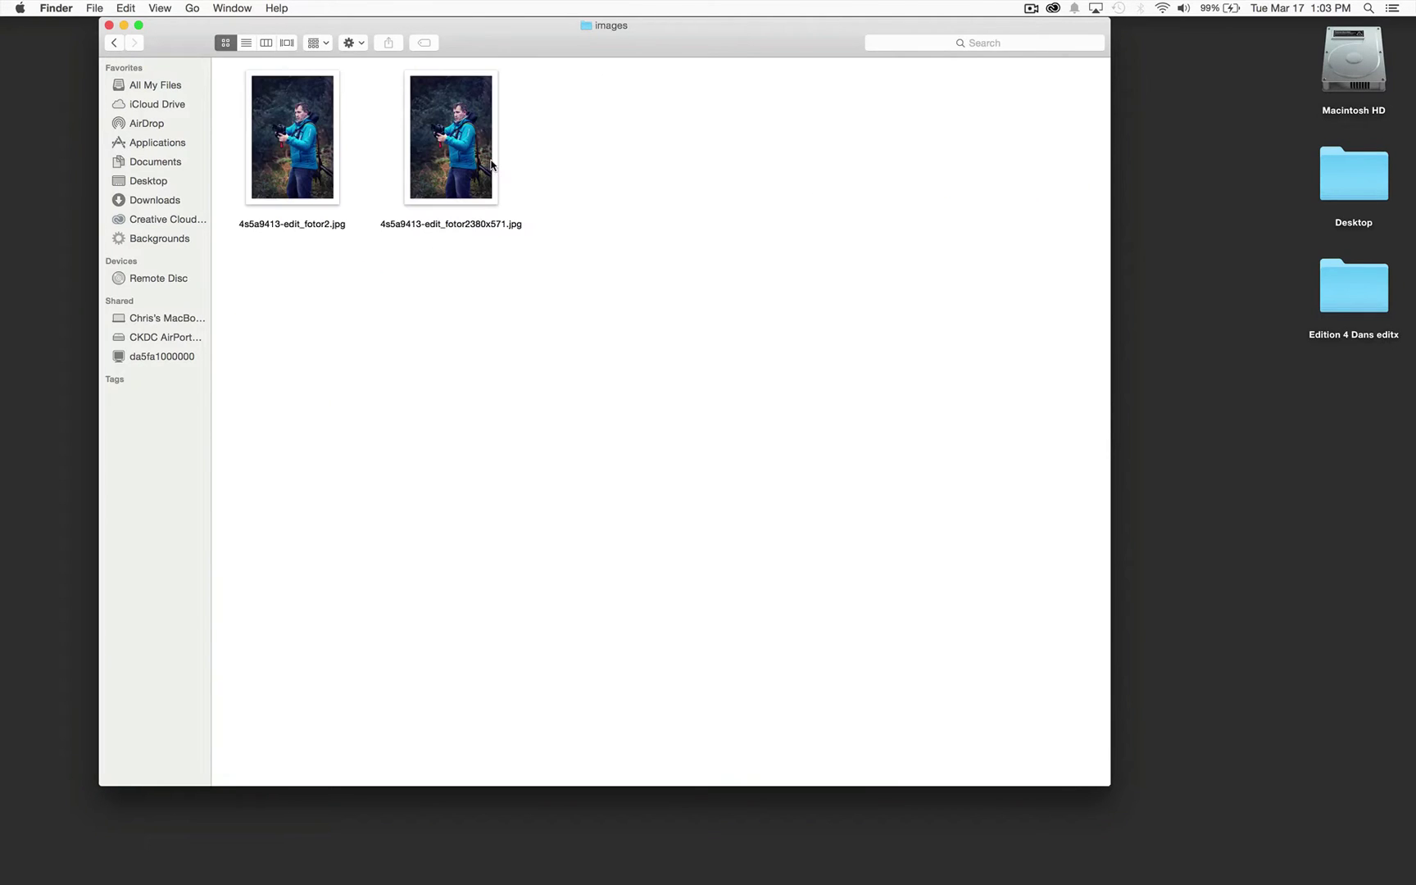
pyautogui.click(306, 170)
pyautogui.click(440, 195)
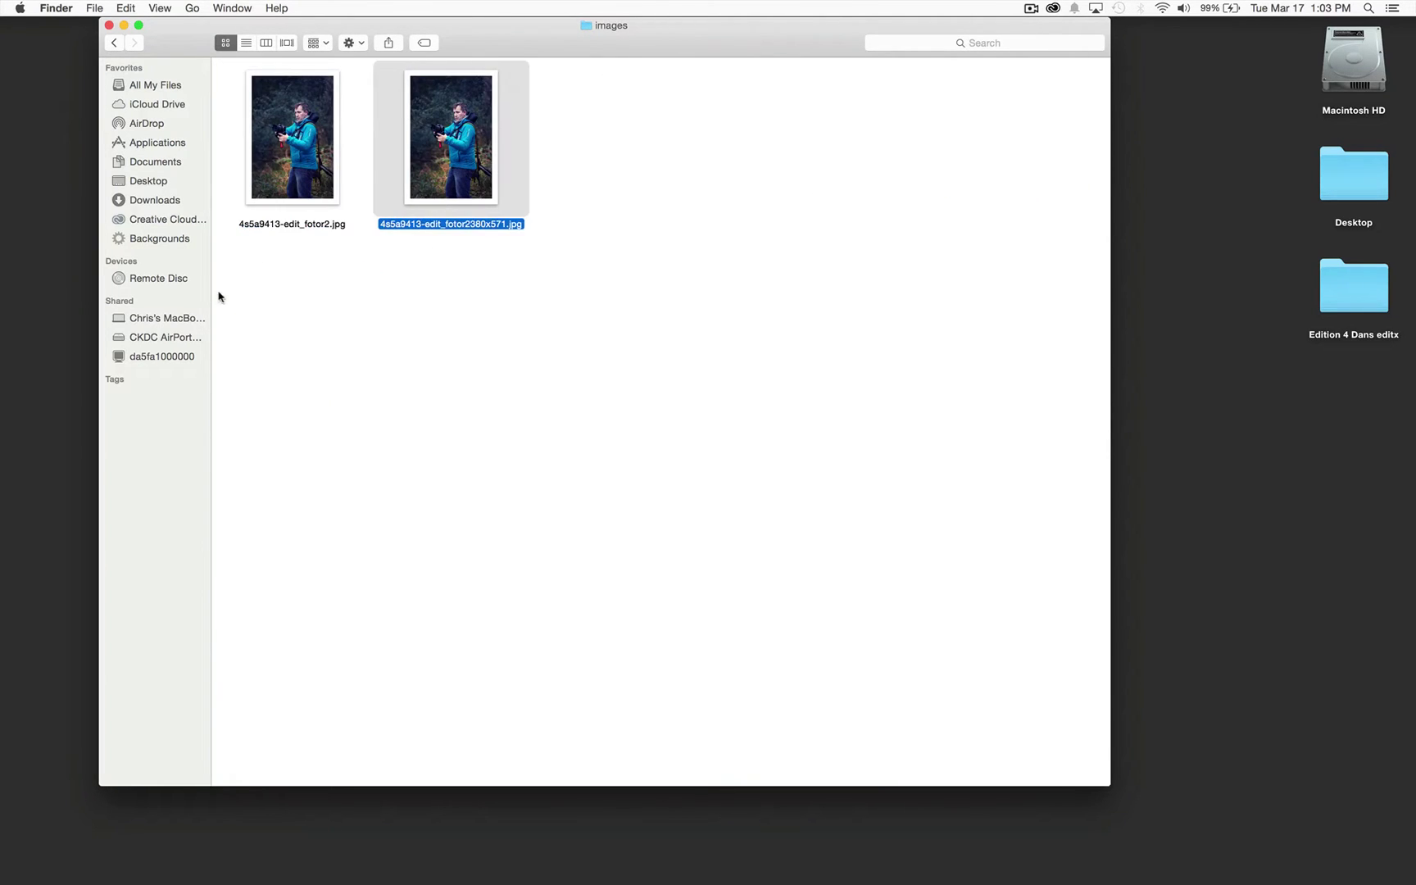
pyautogui.click(296, 172)
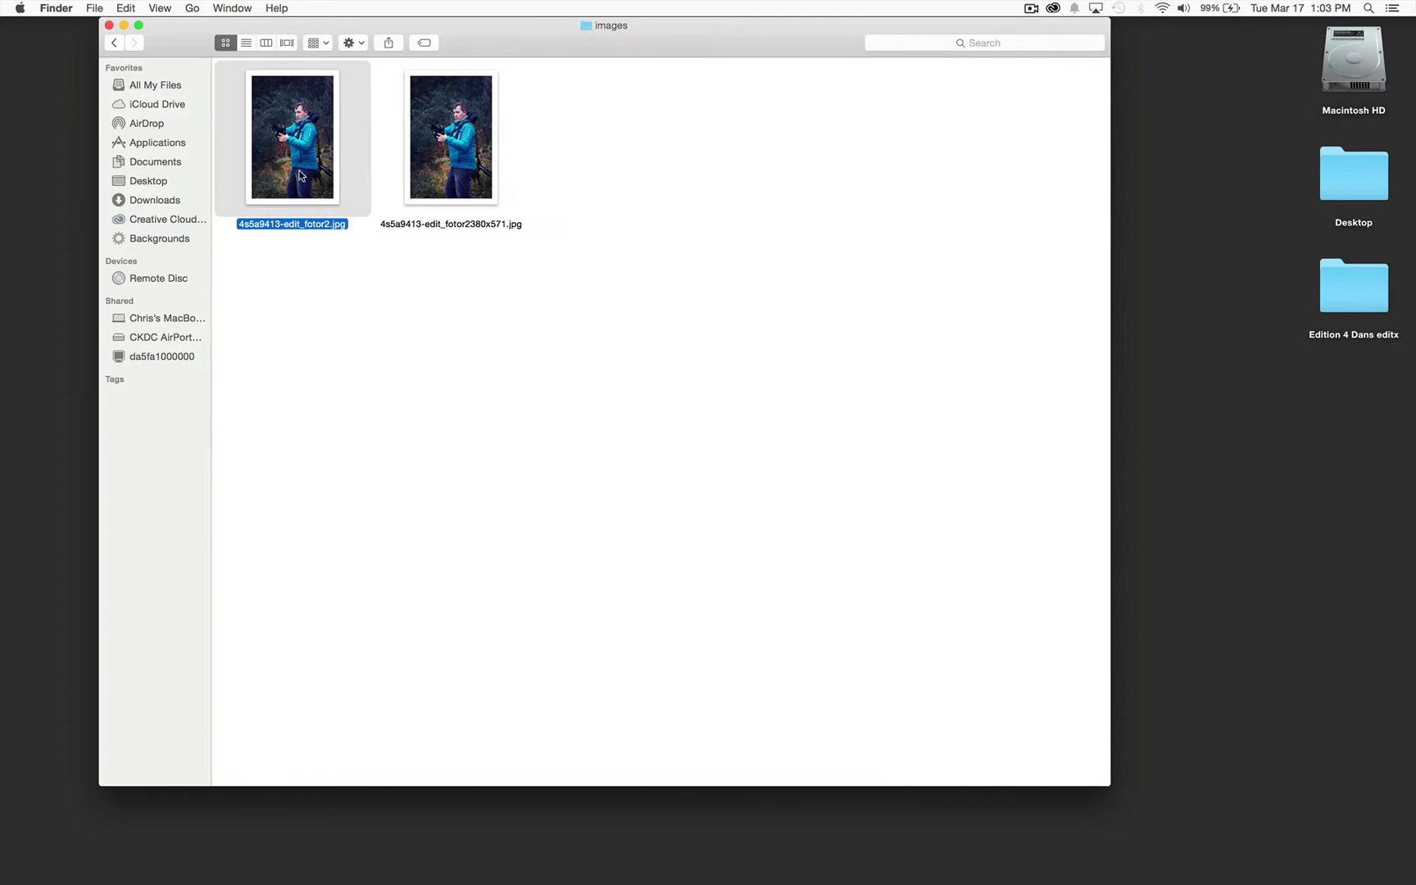
# Step: Check the first photo's Get Info details: 196 KB at 848×1273
pyautogui.rightClick(292, 125)
pyautogui.click(306, 186)
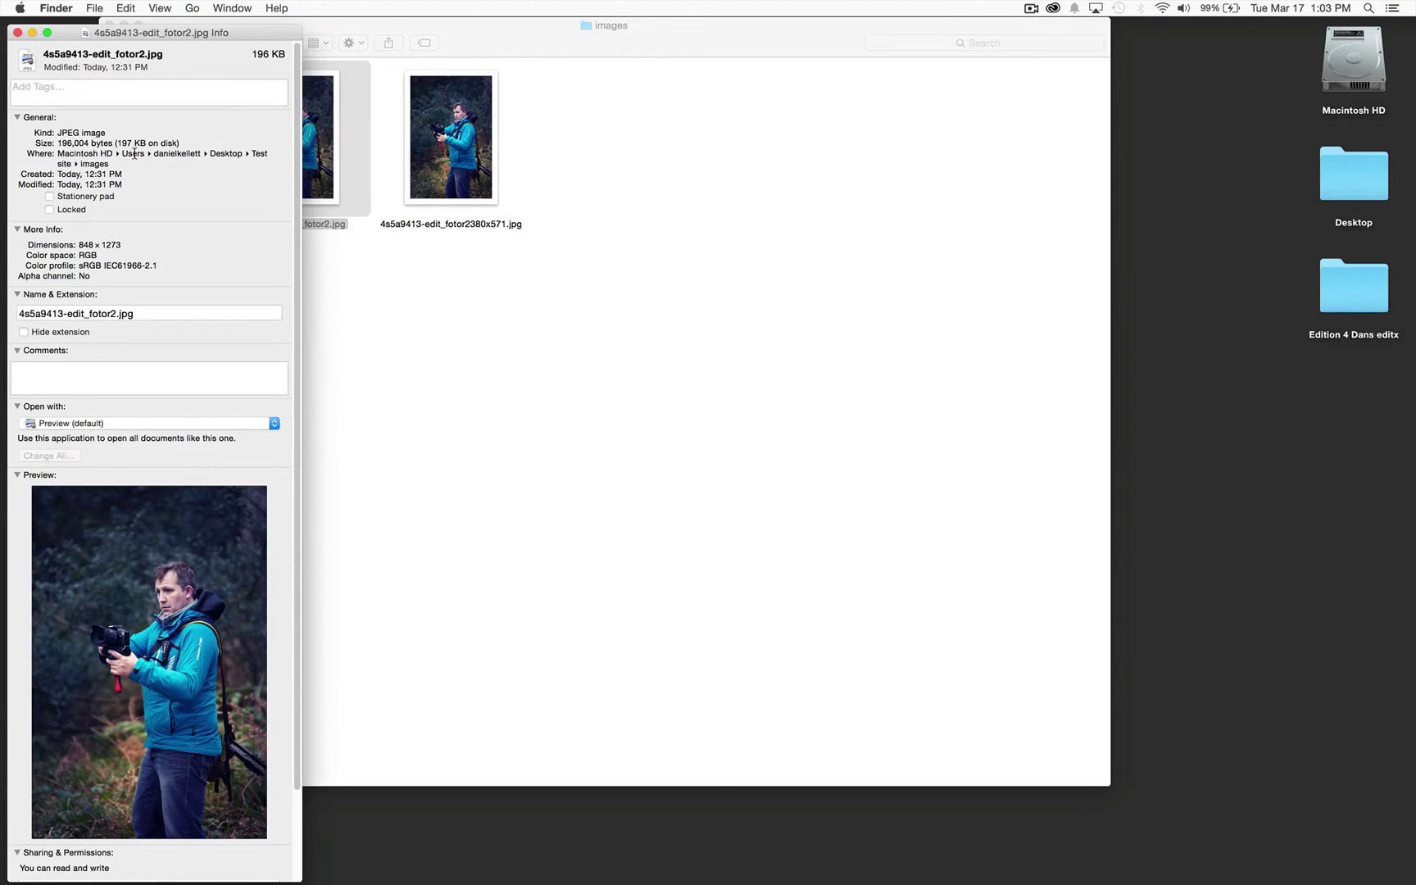
pyautogui.click(18, 33)
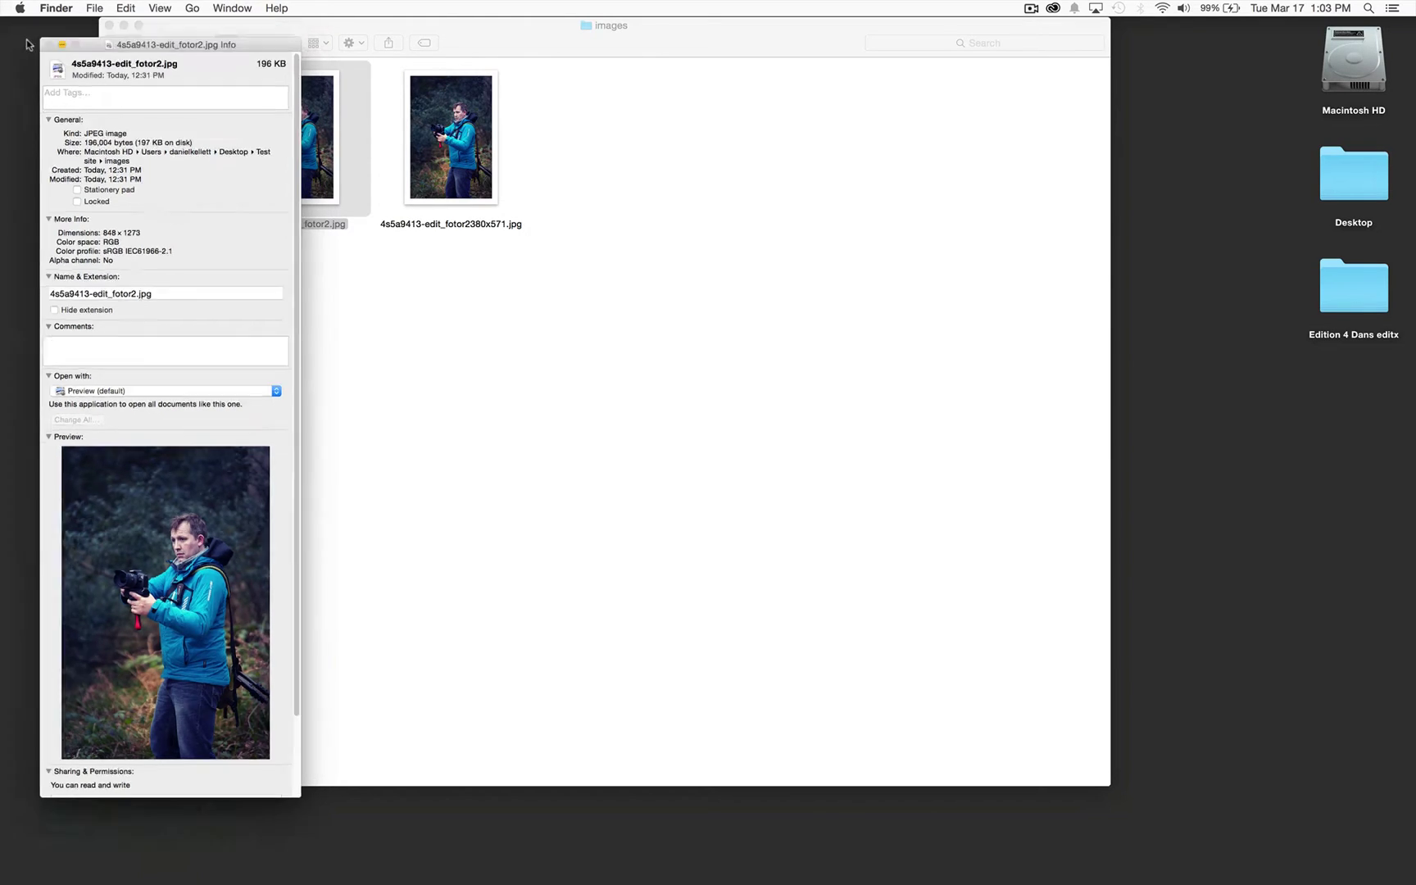
# Step: Check the second copy's details (67 KB at 380×570), then open the phone folder
pyautogui.click(465, 161)
pyautogui.rightClick(465, 161)
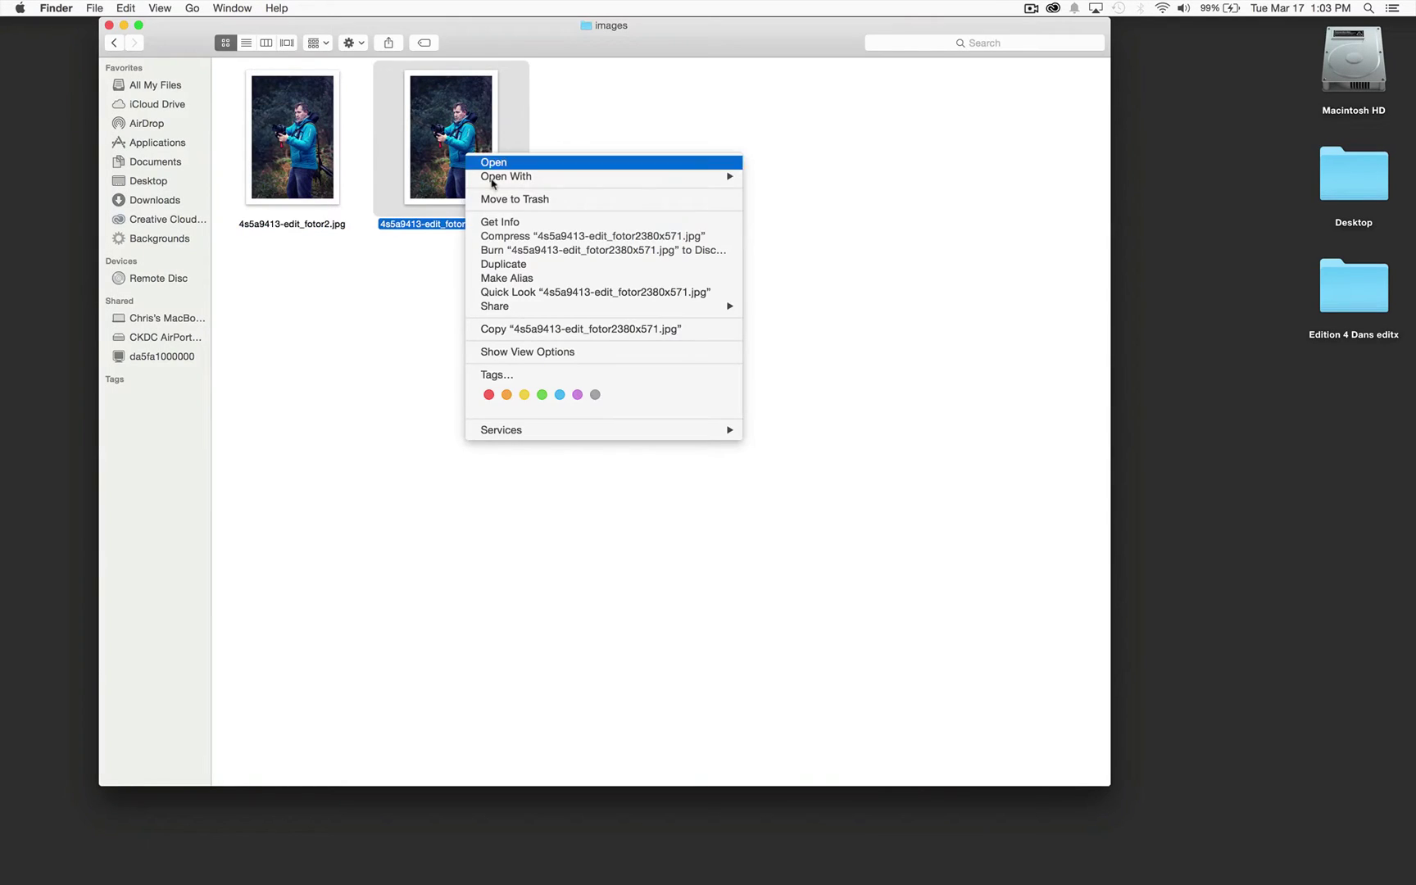
pyautogui.click(530, 220)
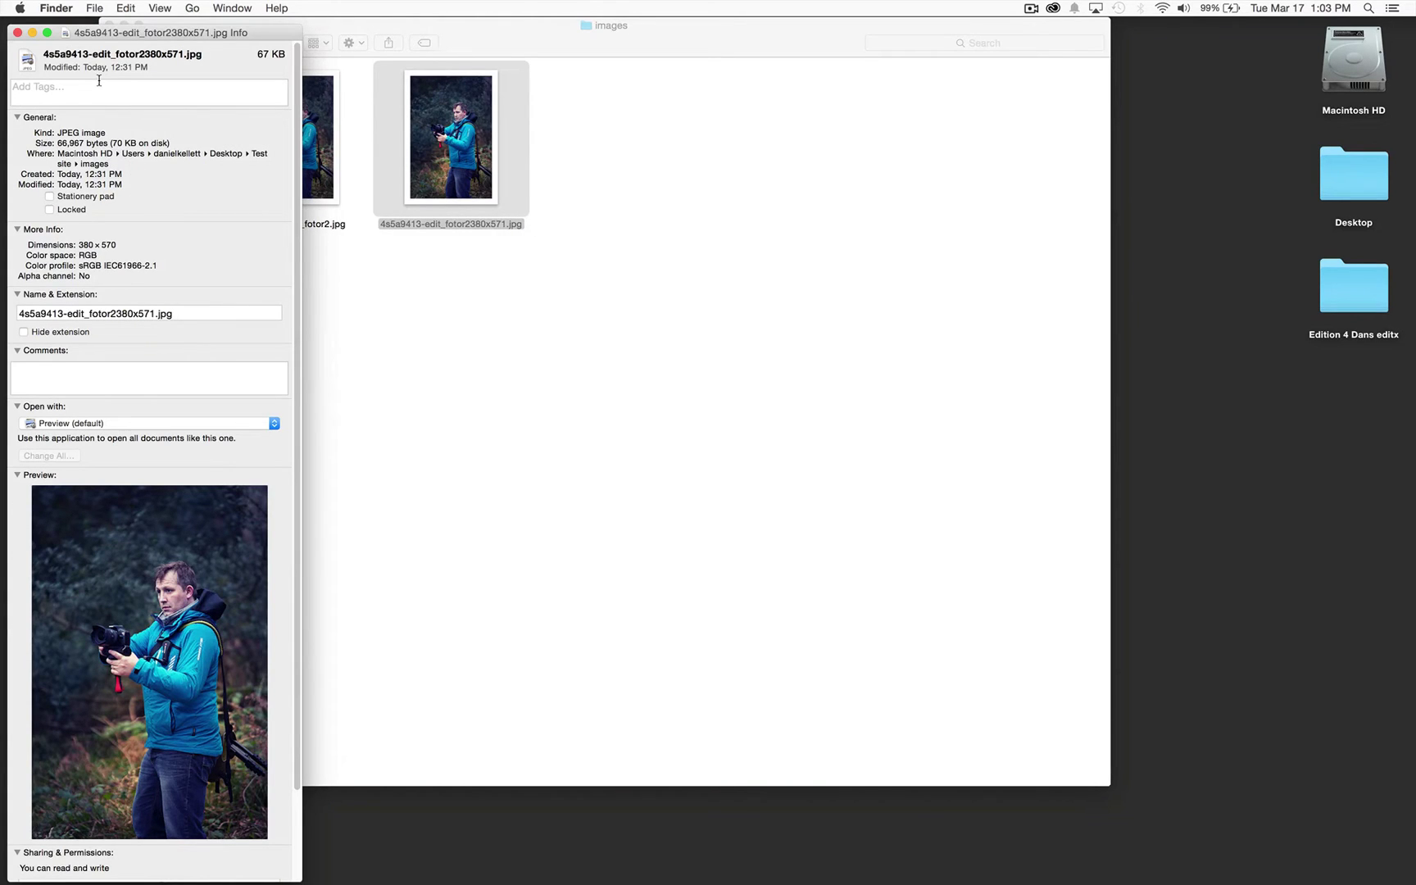
pyautogui.click(18, 32)
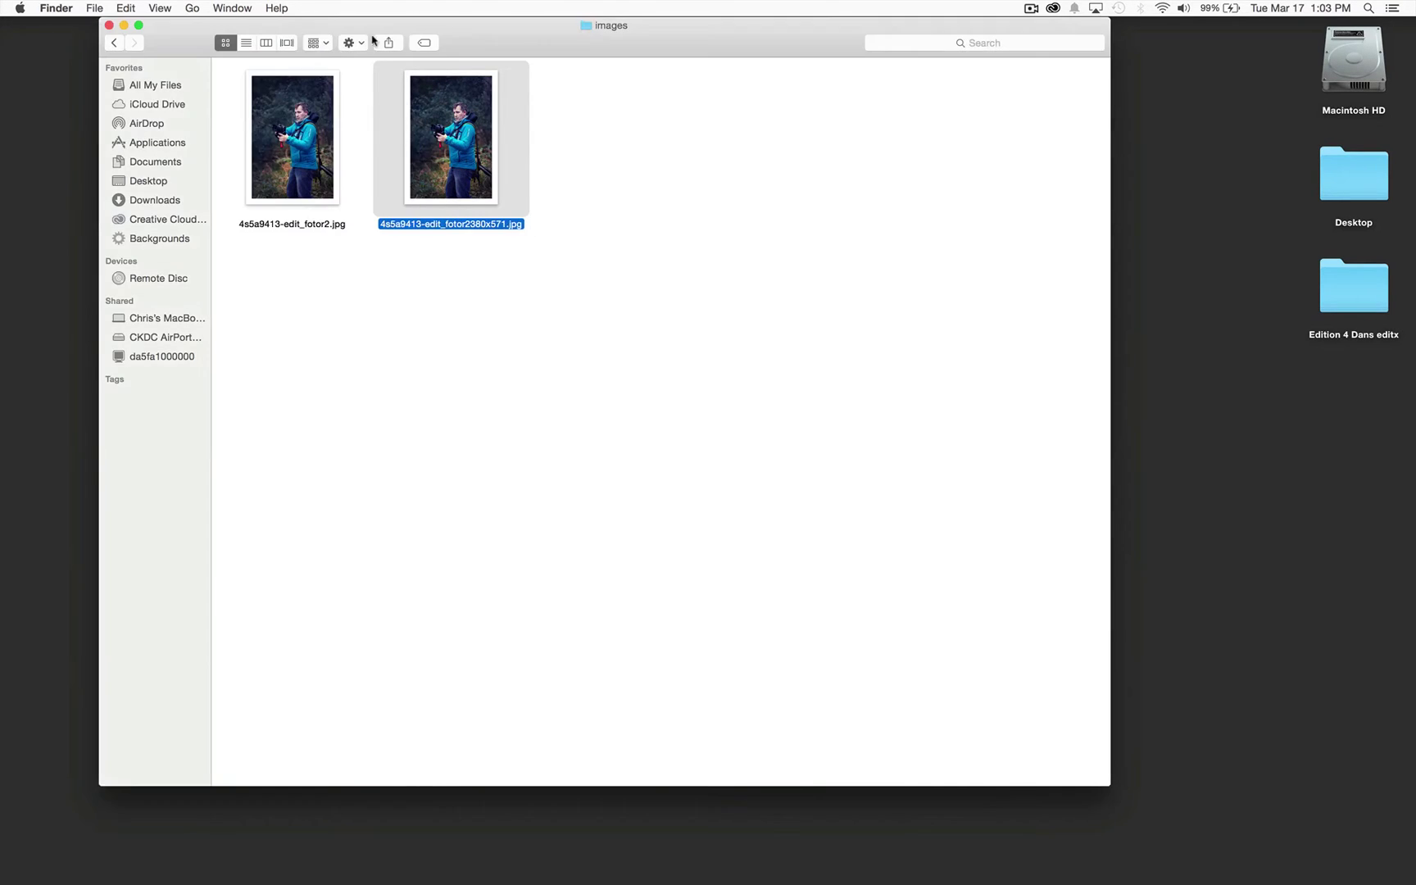
pyautogui.click(115, 44)
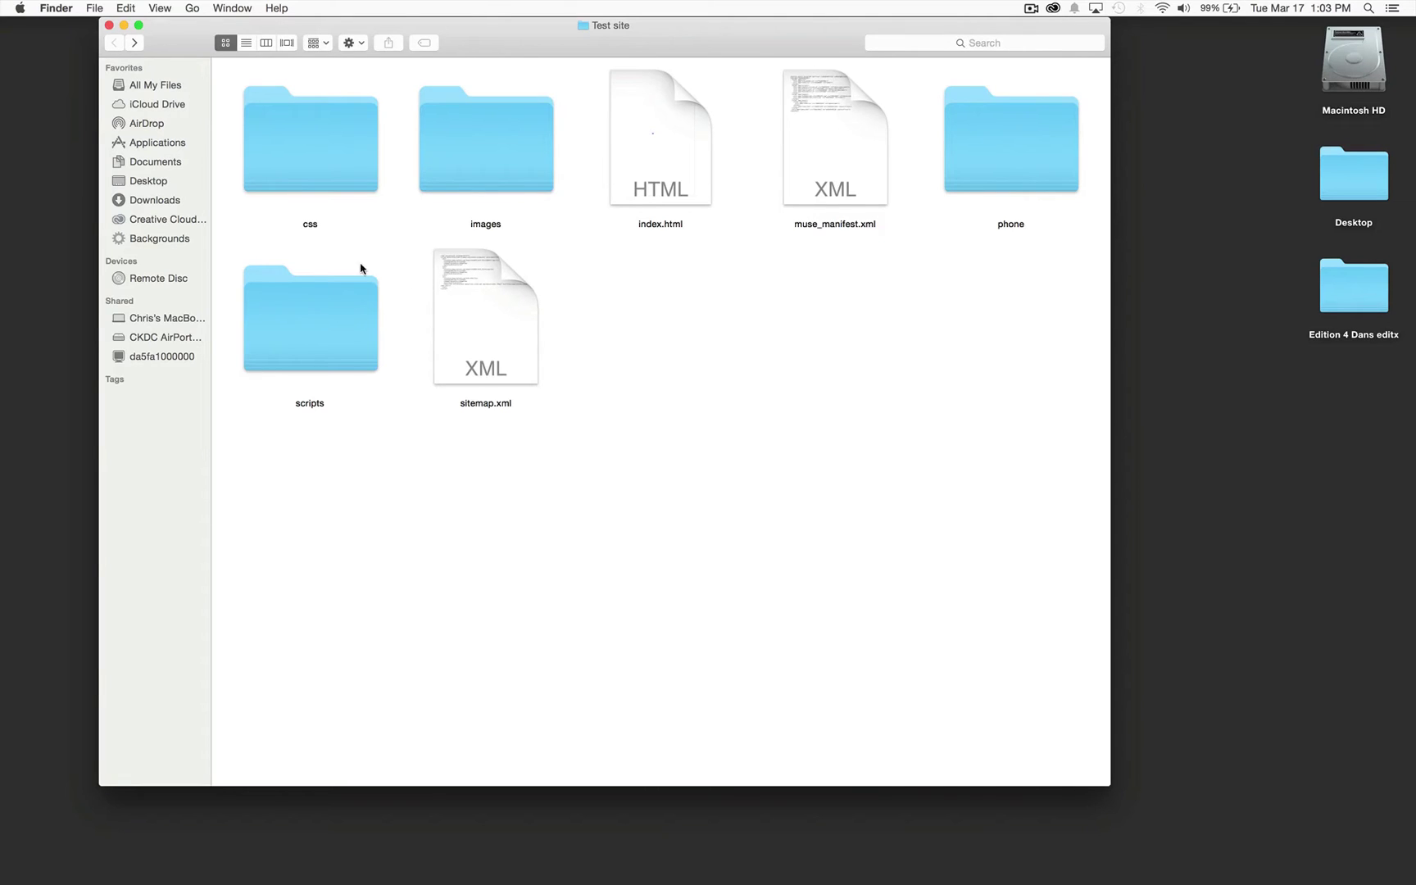
pyautogui.doubleClick(1011, 161)
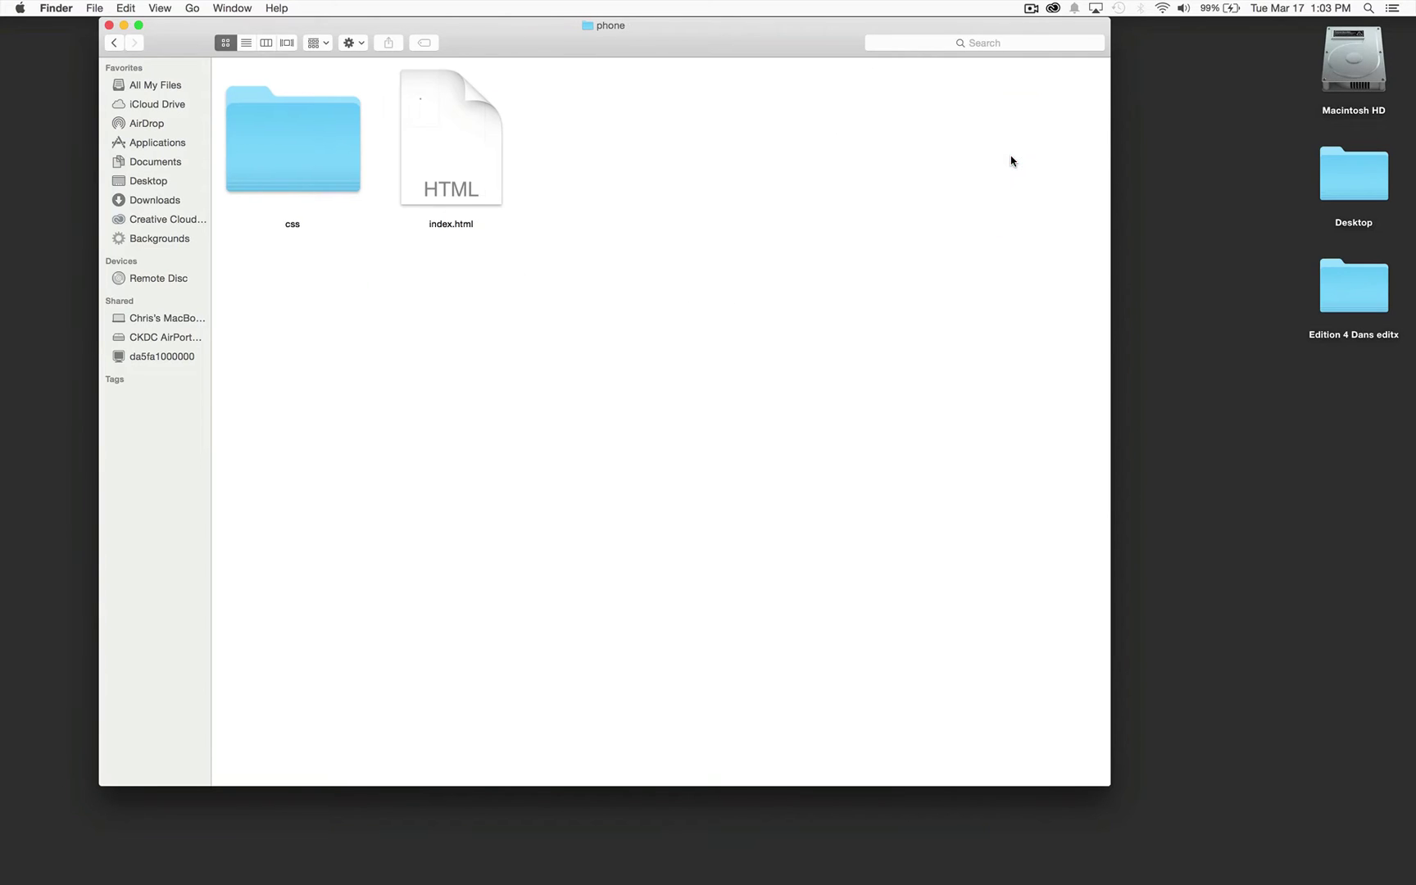
# Step: Open phone/index.html in Chrome and Inspect Element on the photo
pyautogui.doubleClick(459, 162)
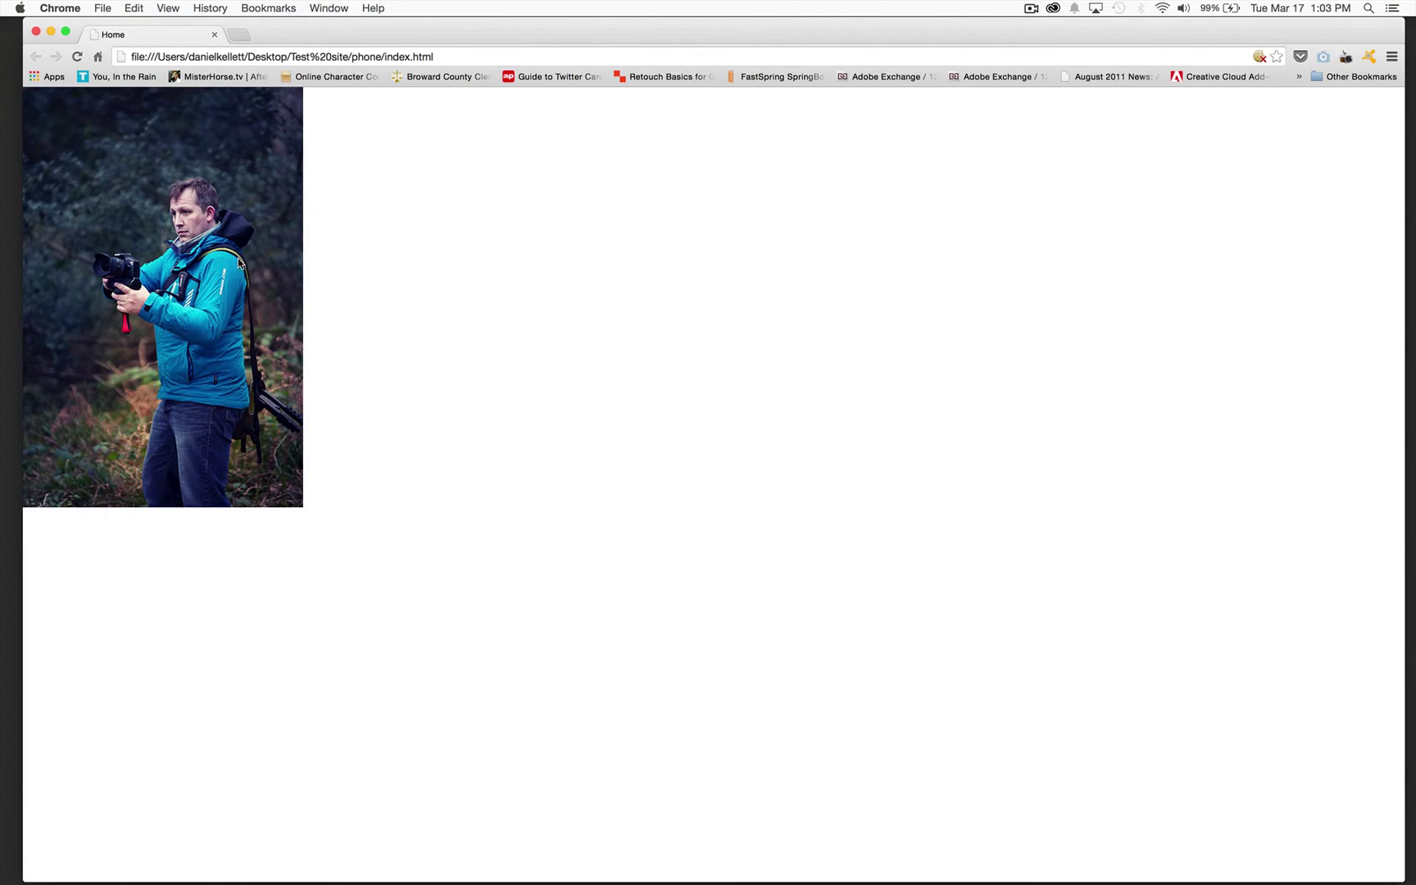
pyautogui.rightClick(226, 214)
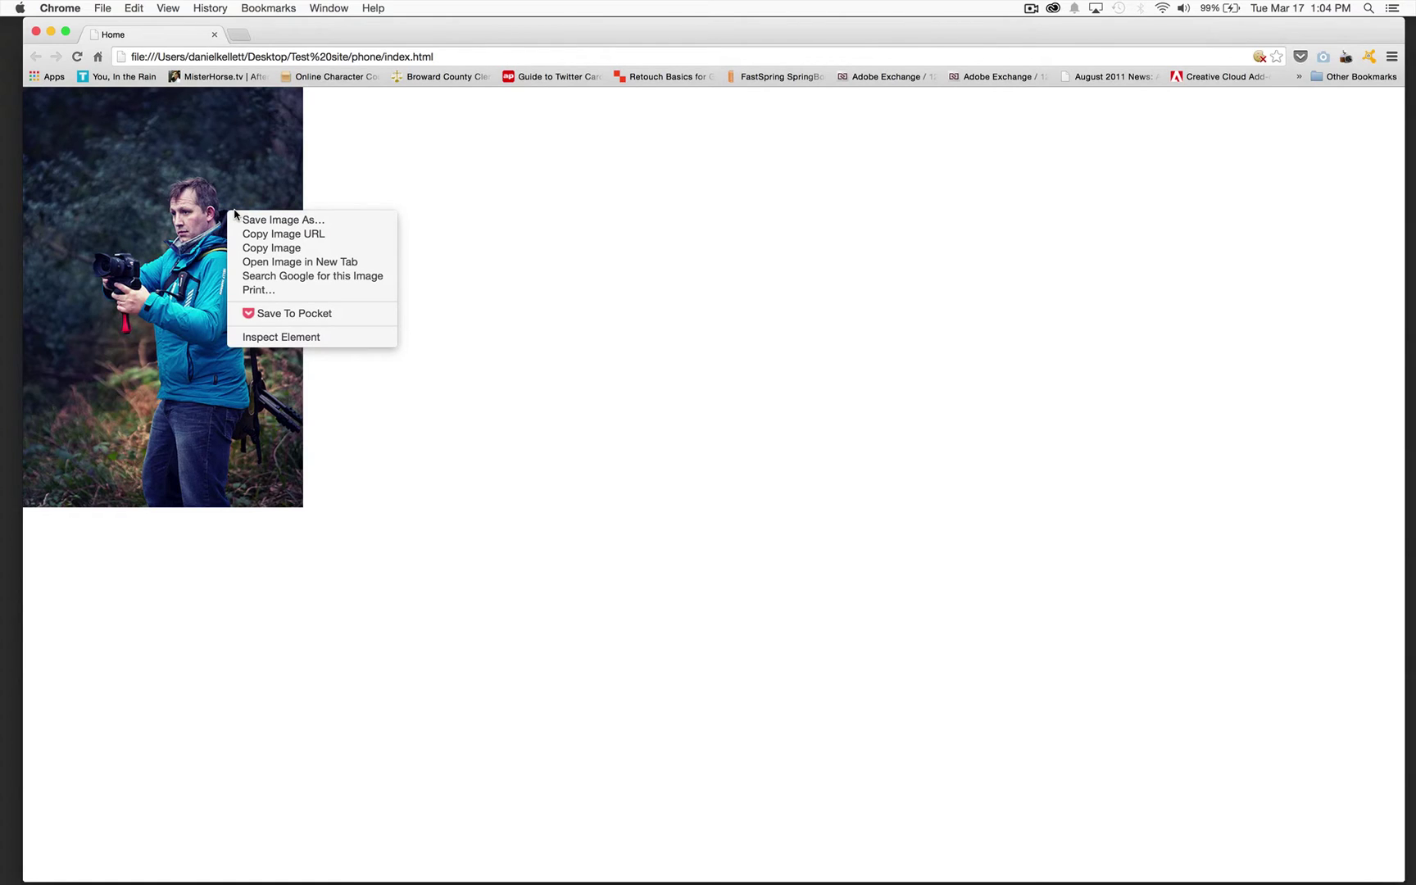
pyautogui.click(276, 336)
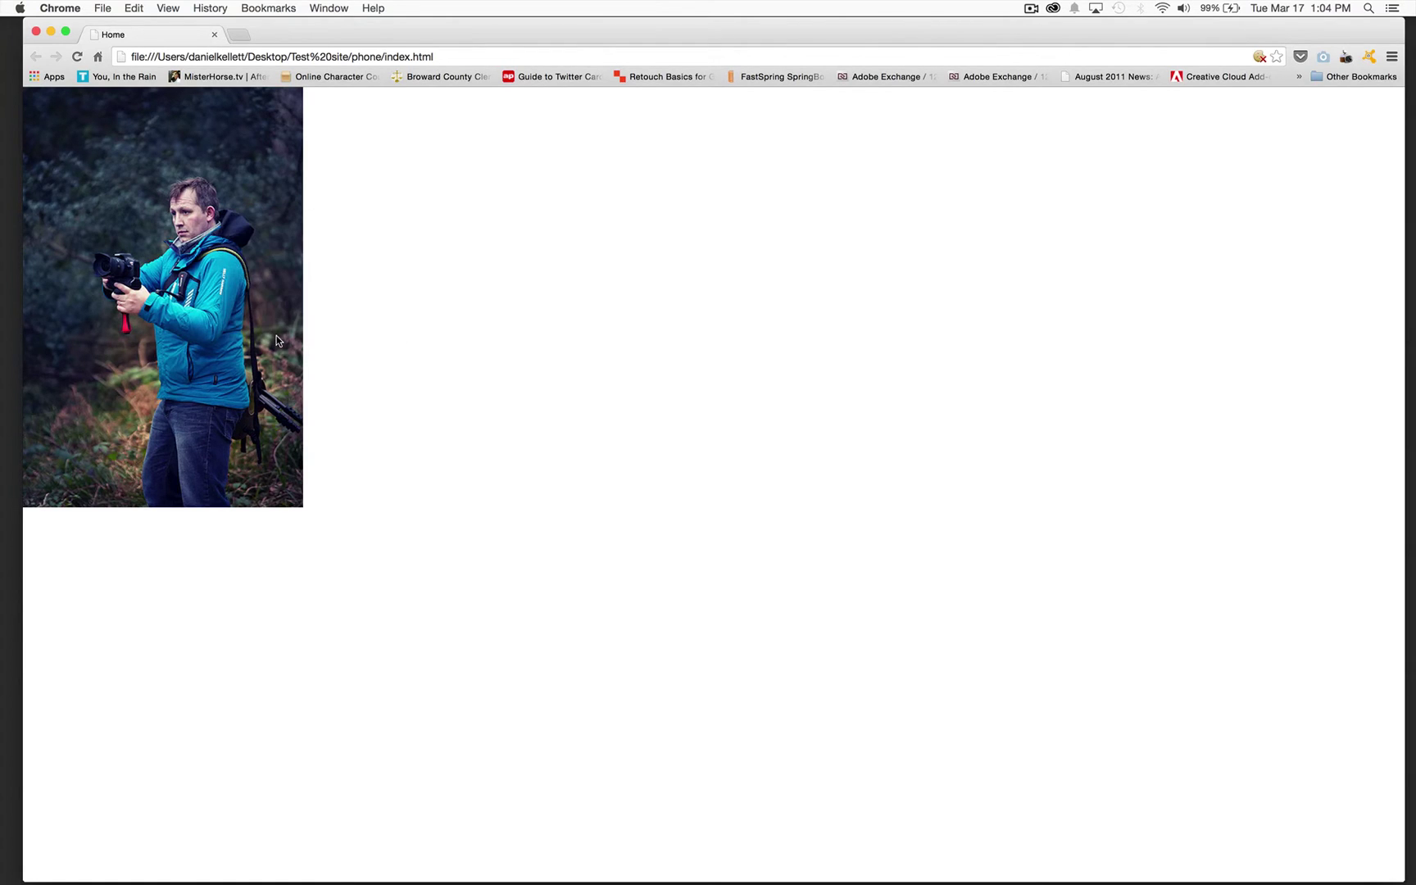